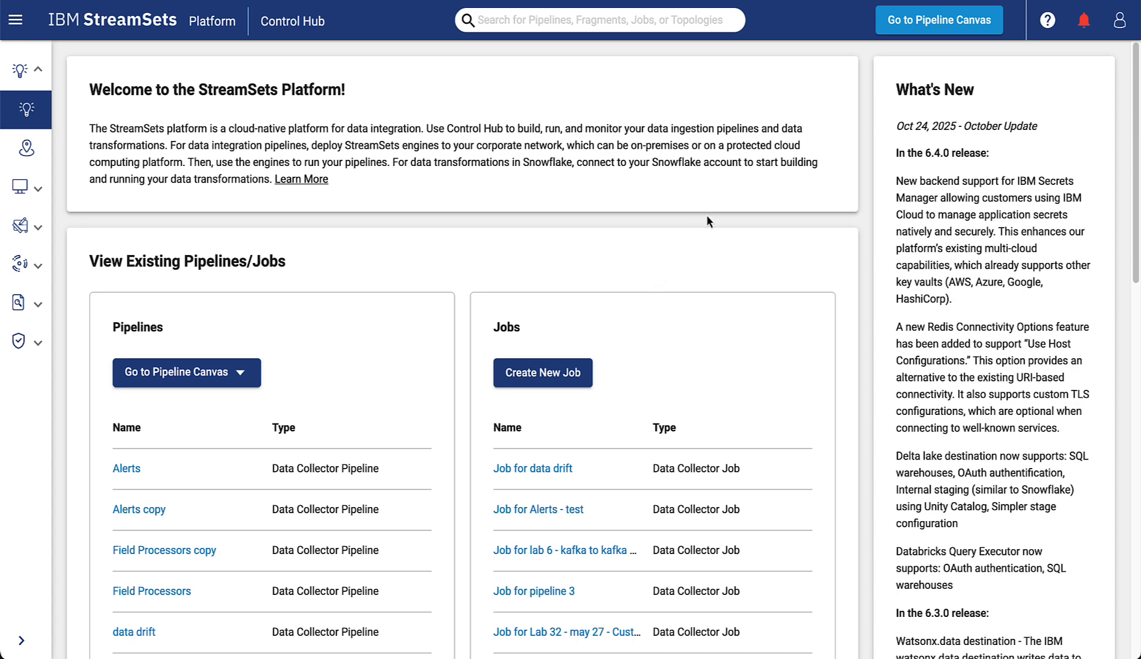
Send the Returns Pipelines count request from the Repository section of the RESTful API reference, and close its response.
click(1047, 23)
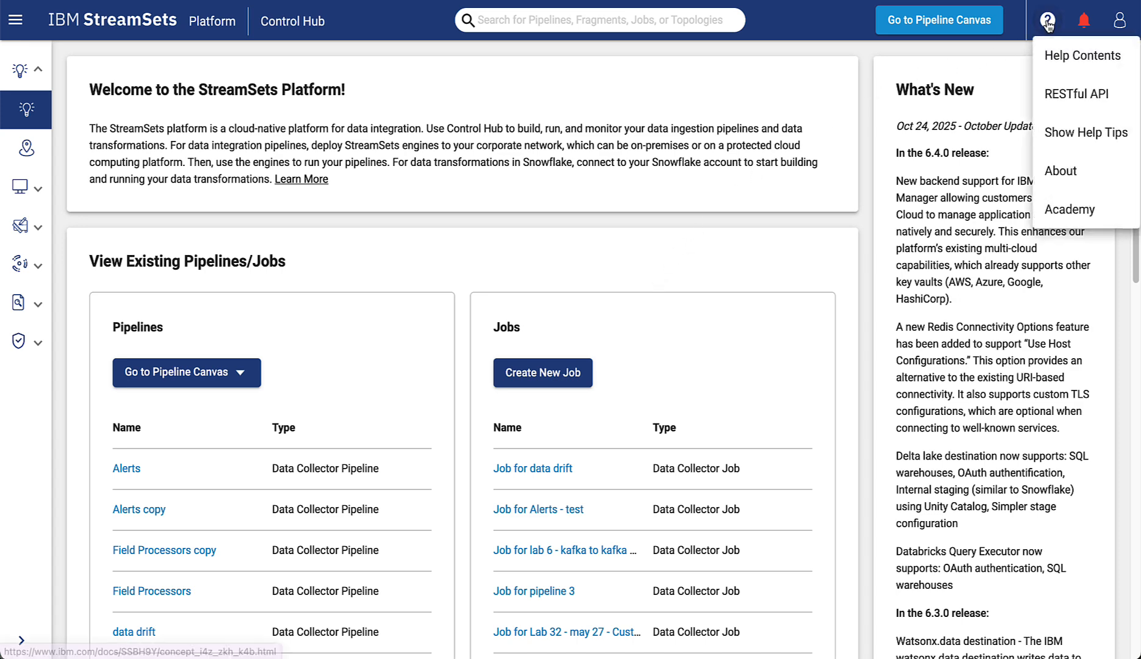
click(1064, 94)
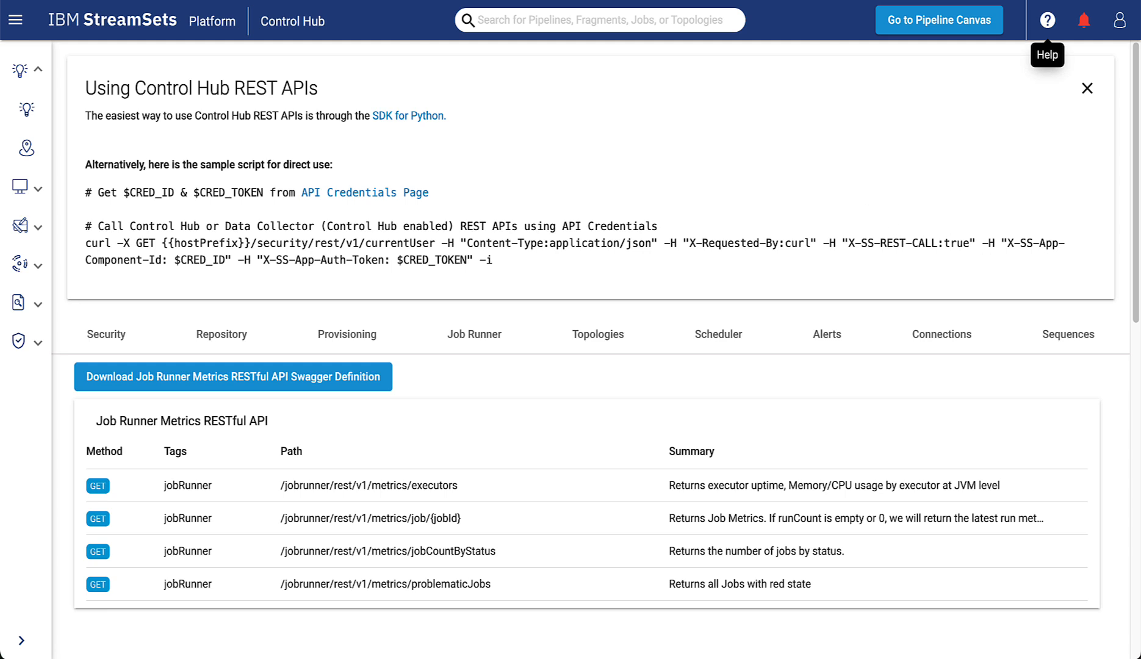
click(221, 337)
scroll(738, 529, down, 20)
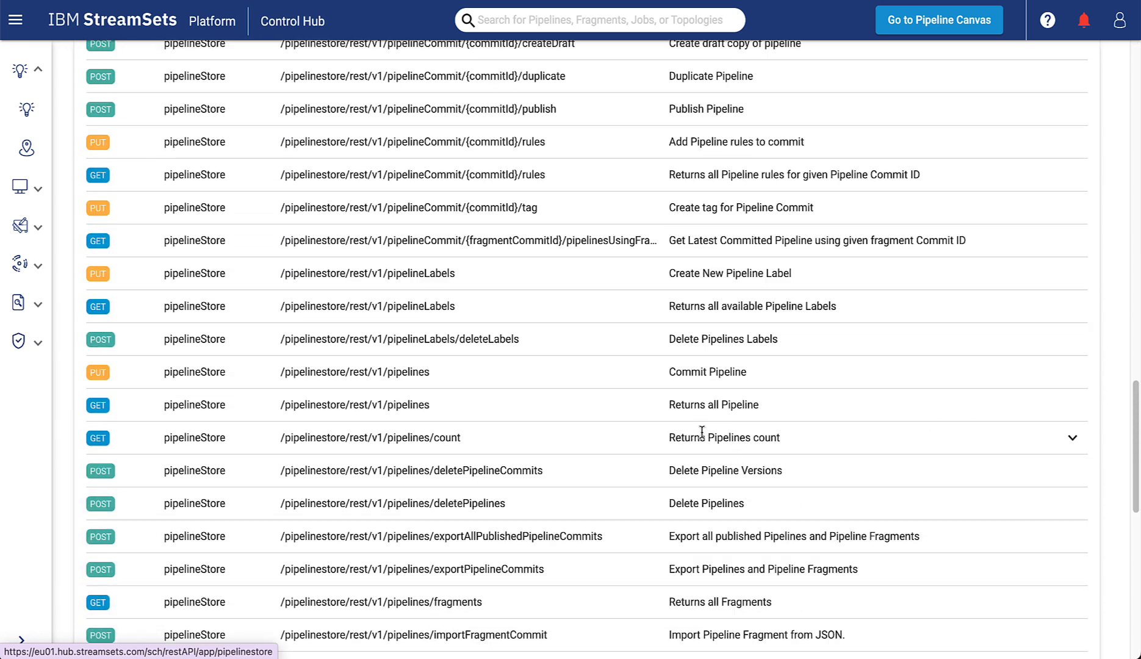
click(1075, 438)
scroll(1030, 482, down, 4)
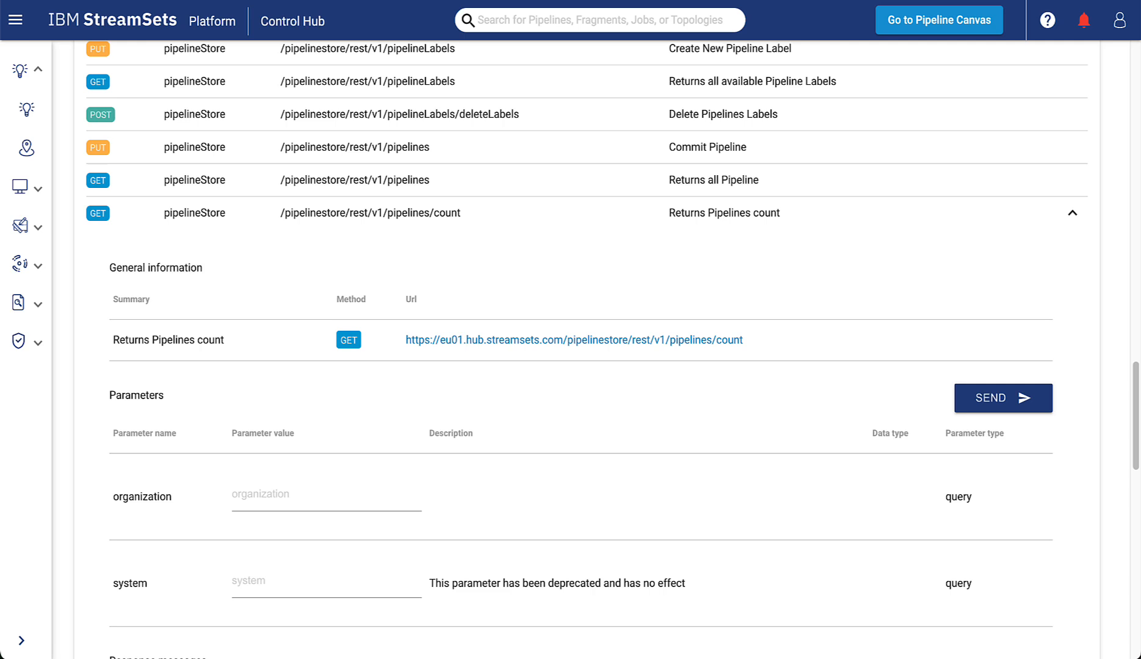
click(992, 406)
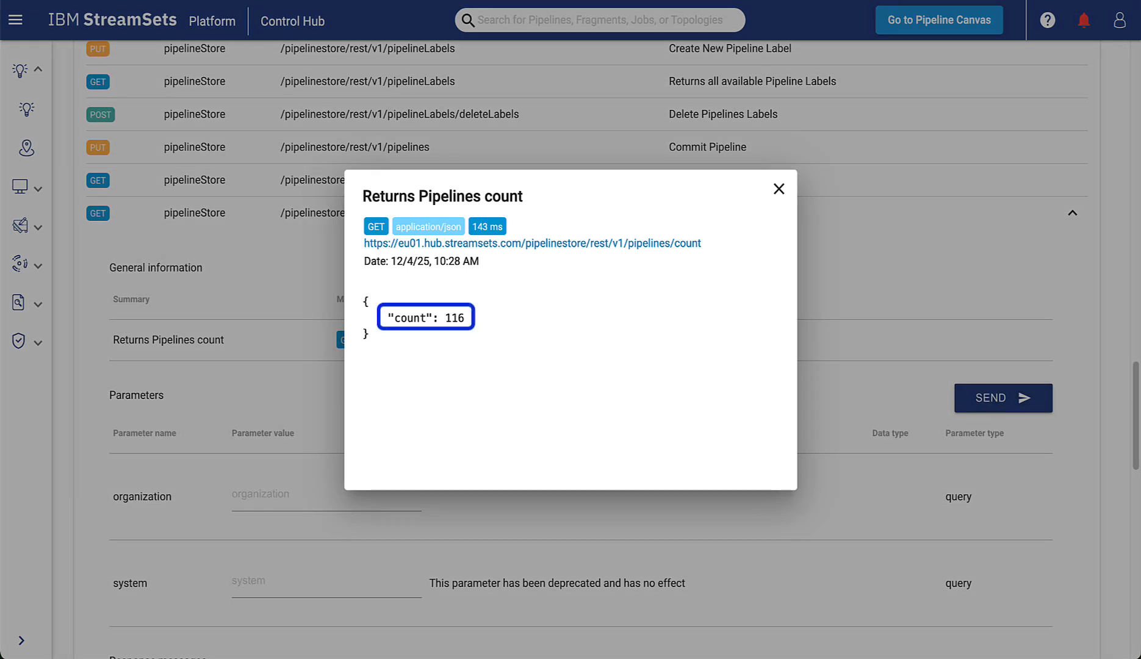
click(778, 189)
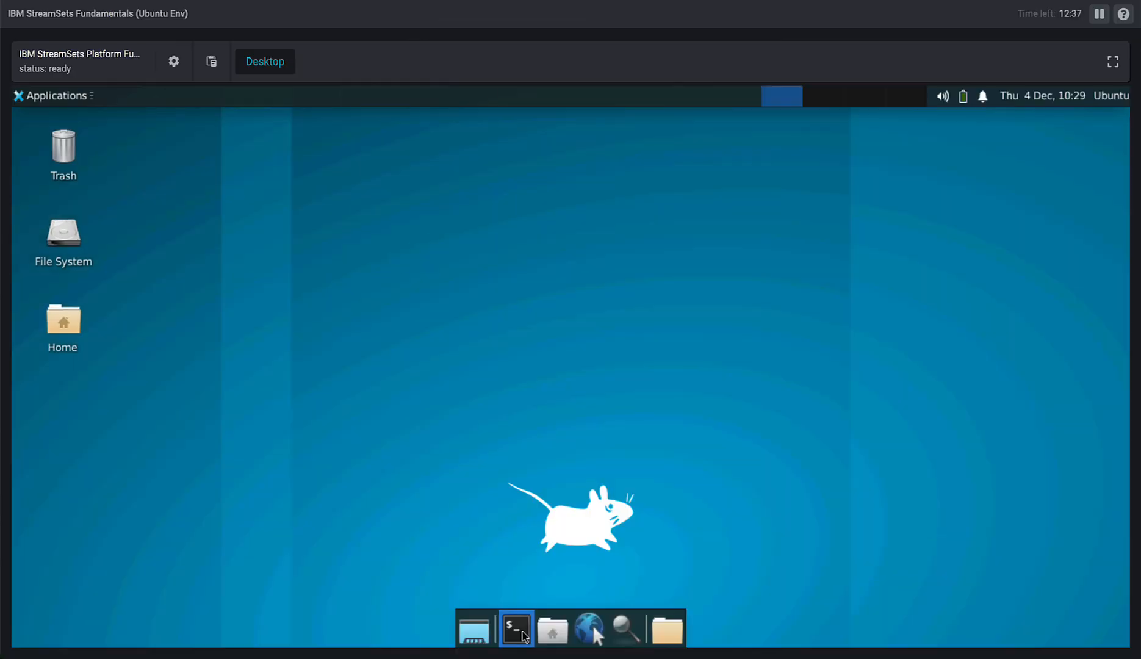
Switch to the Ubuntu desktop, open a terminal and enlarge its window.
click(523, 634)
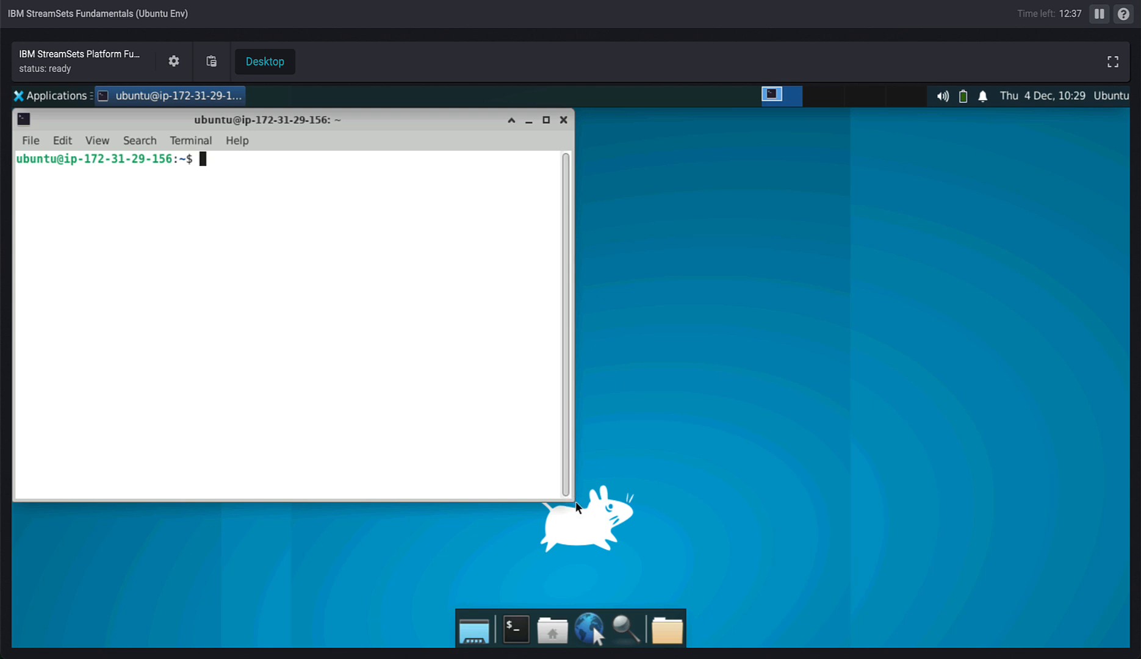
drag(568, 494, 1002, 603)
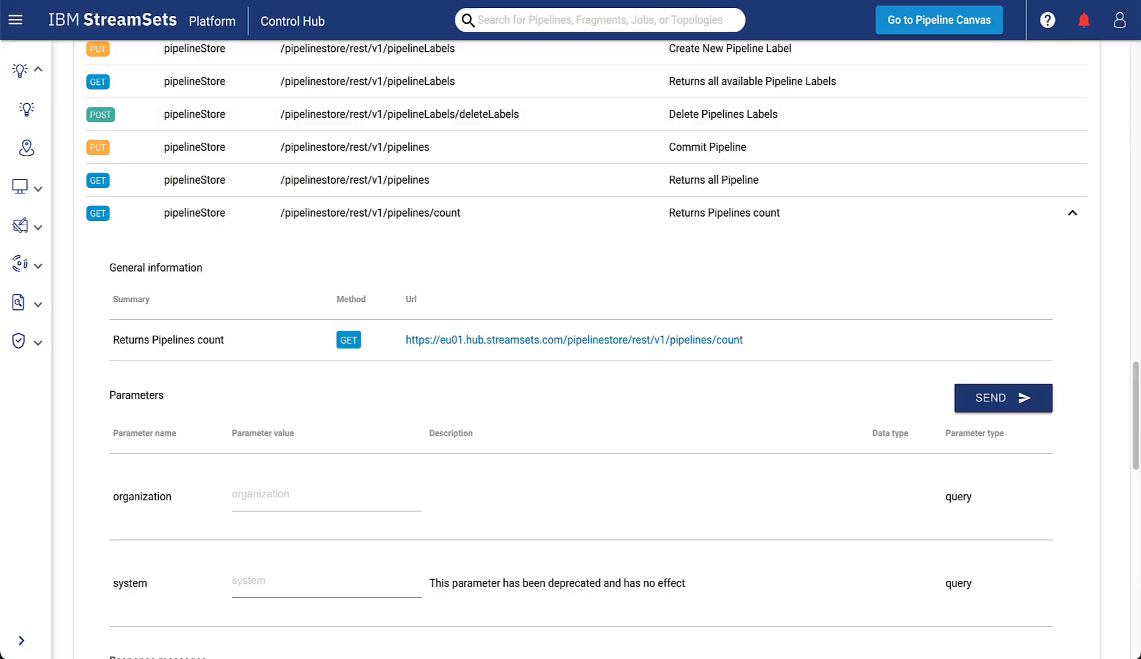
From the REST API reference in Control Hub, go to the API Credentials page and generate a credential named "Rest API".
scroll(559, 299, up, 20)
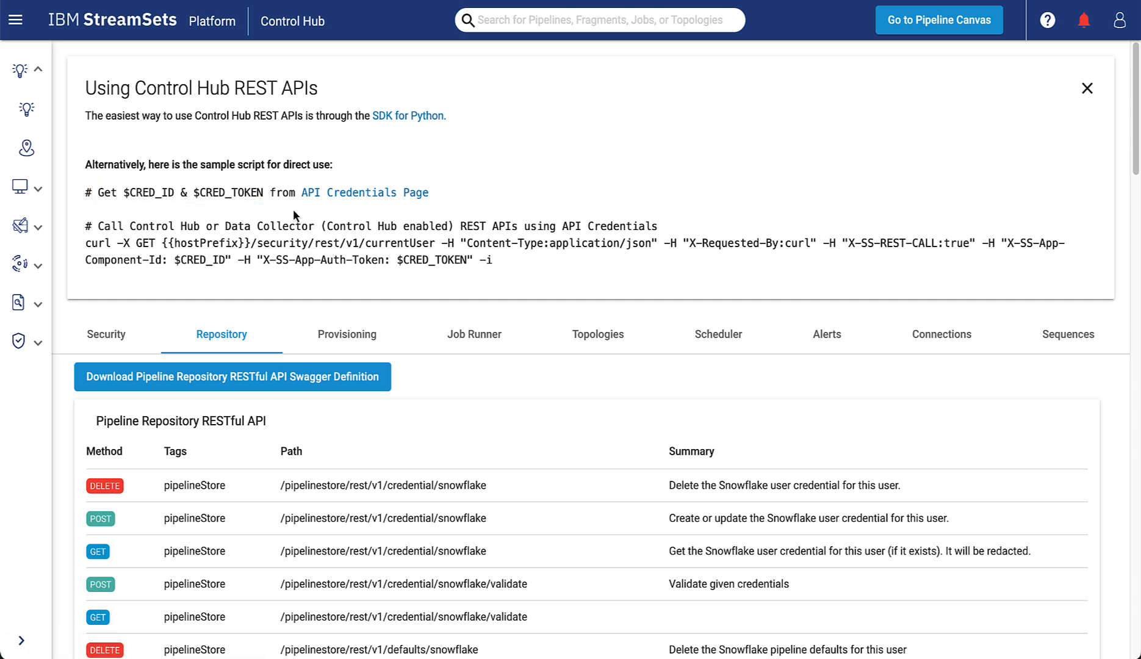
click(356, 193)
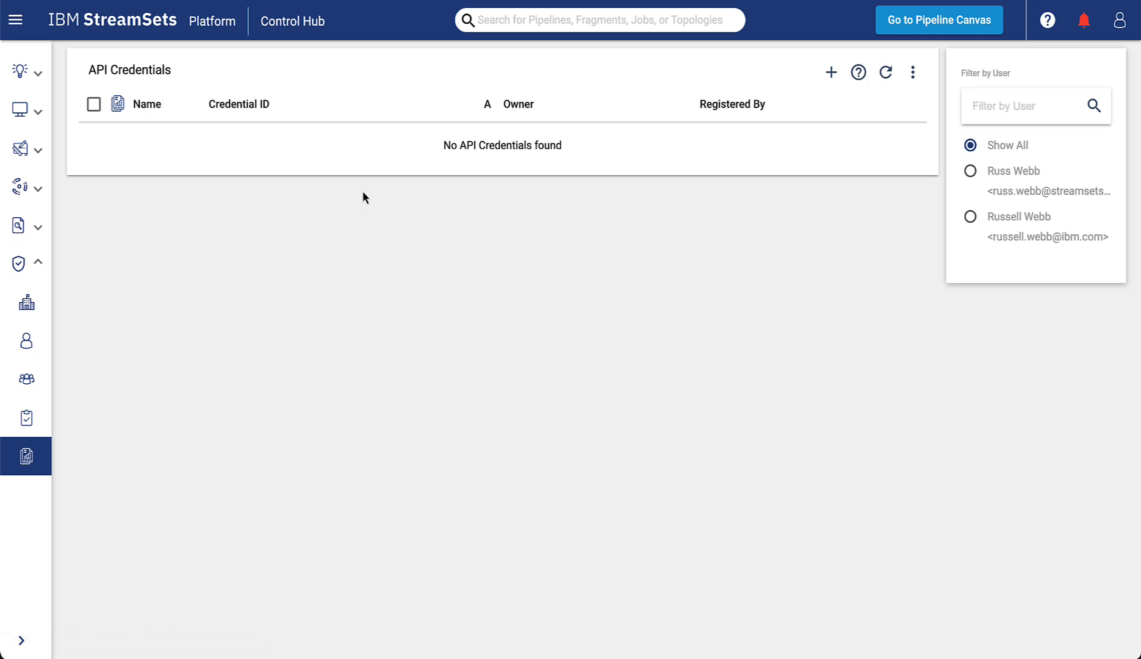
click(831, 74)
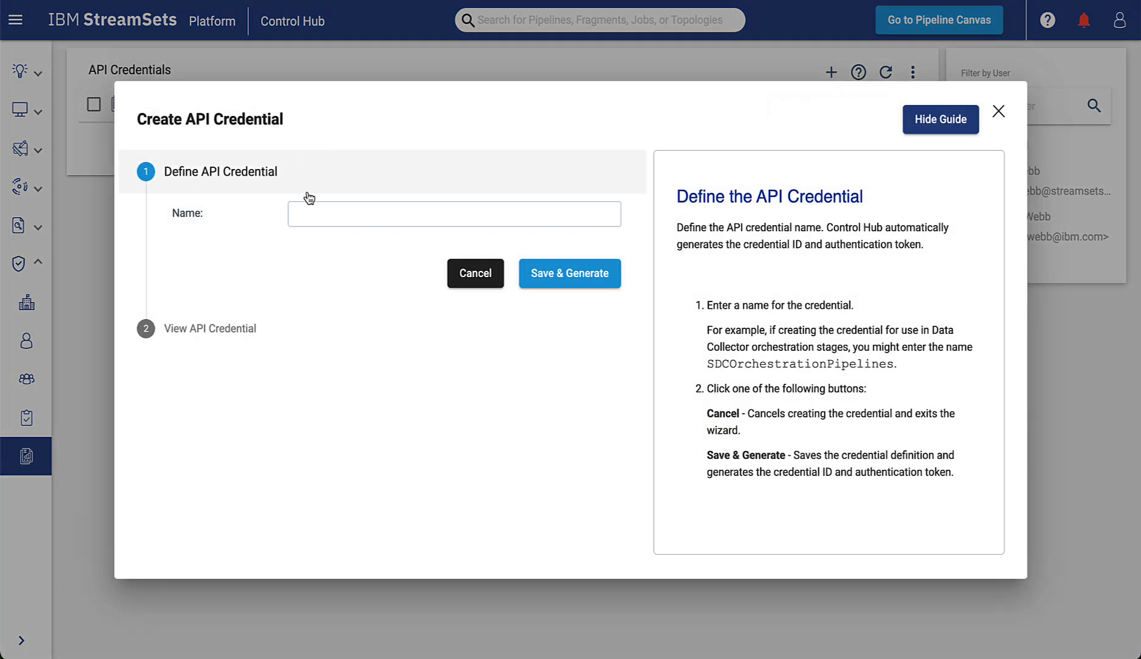
click(319, 211)
text(R)
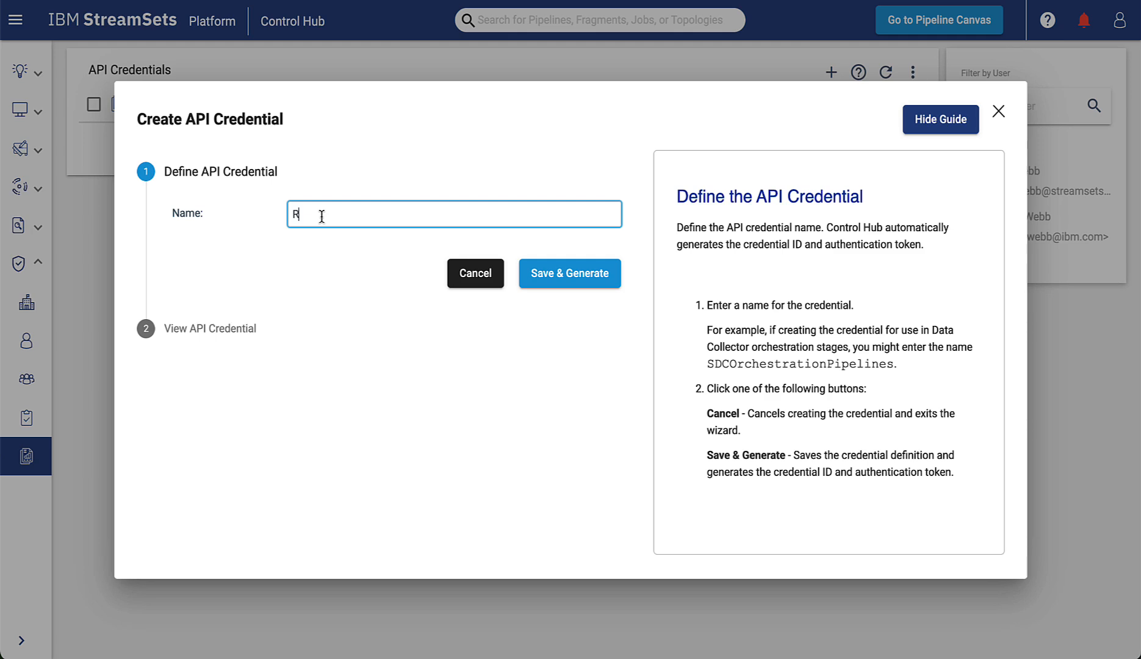
text(est API)
click(587, 273)
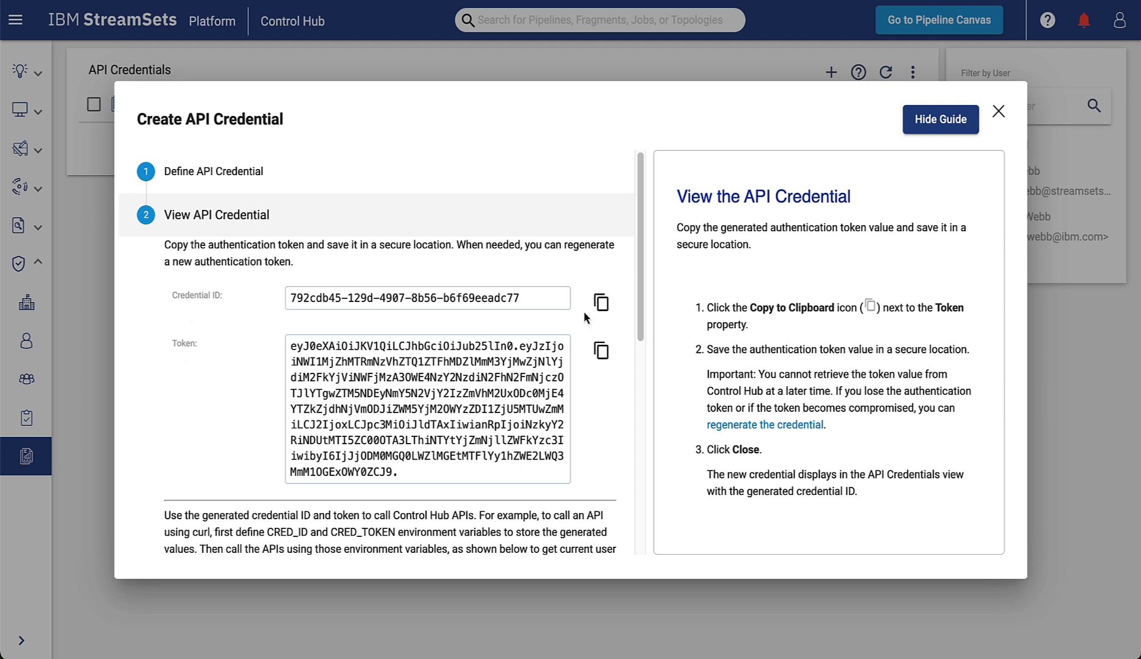
Copy the generated credential ID and token, and then the example usage script, to the clipboard.
click(602, 302)
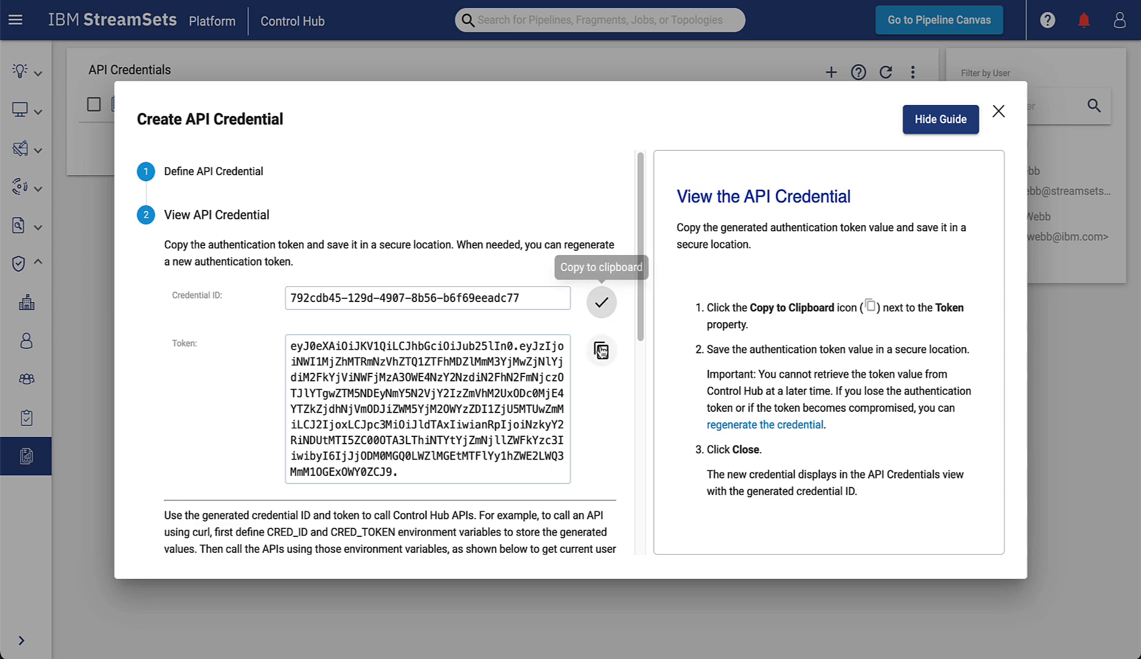
click(601, 352)
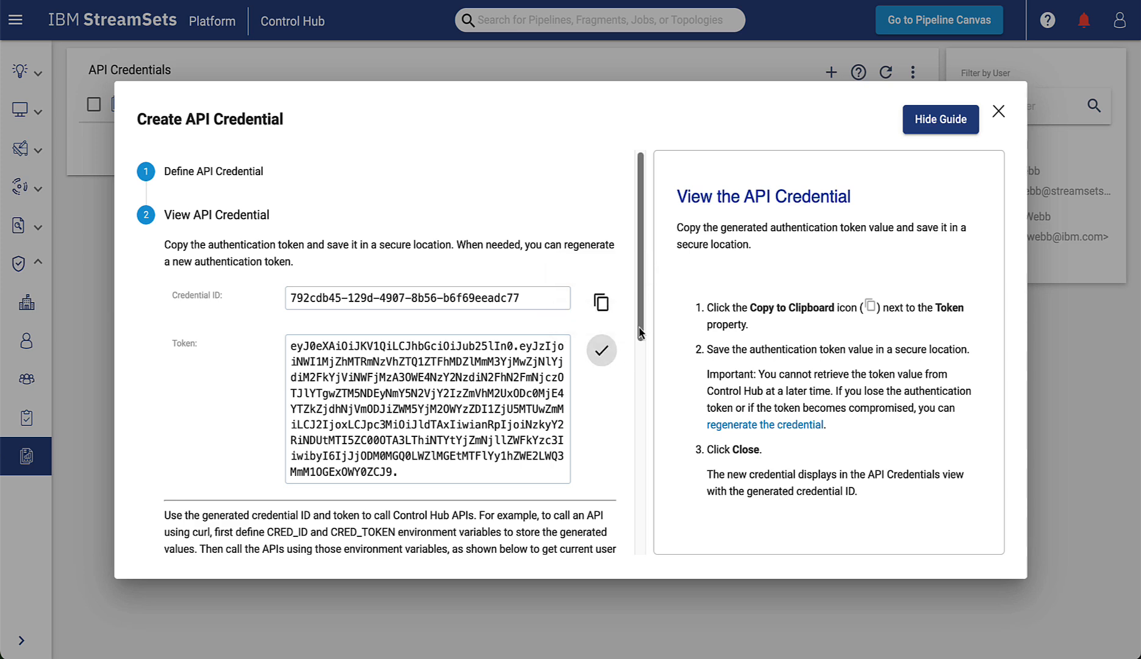
drag(639, 336, 642, 522)
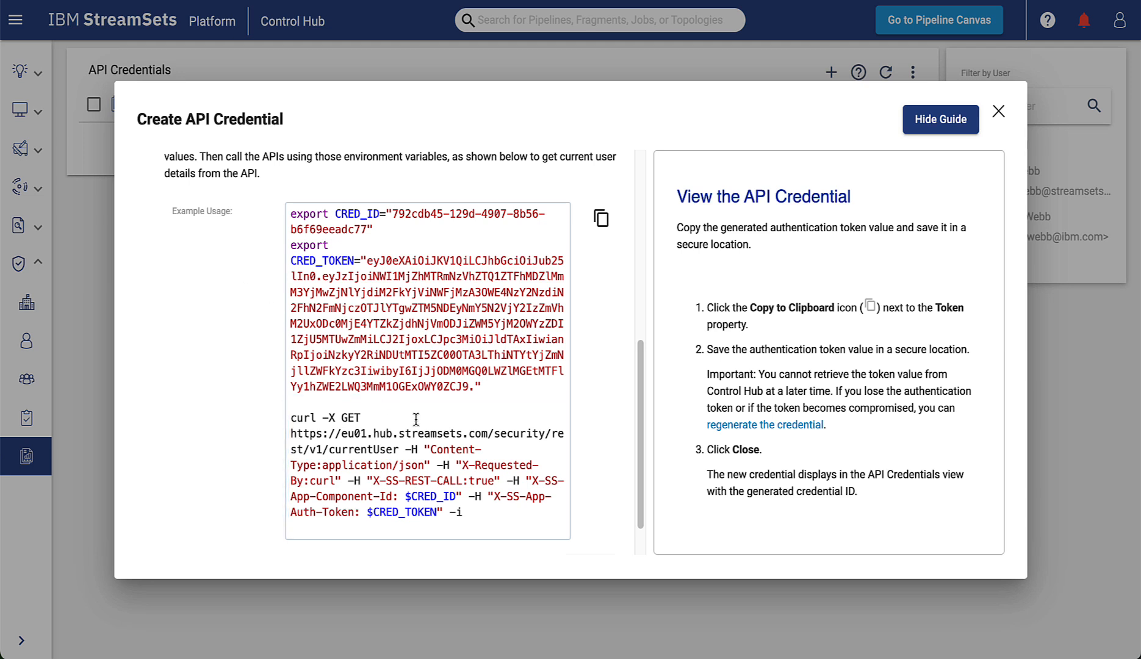
click(600, 218)
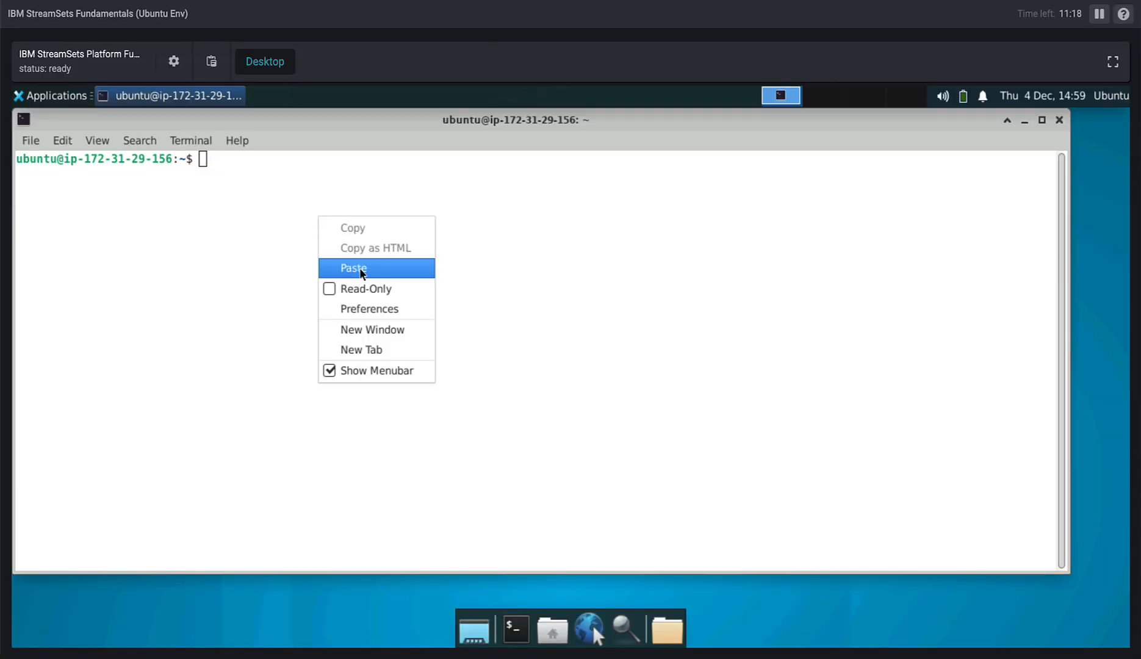
Paste and run the example script containing the credential ID and token in the Ubuntu terminal, and highlight the principal's name in the output.
click(361, 273)
key(Return)
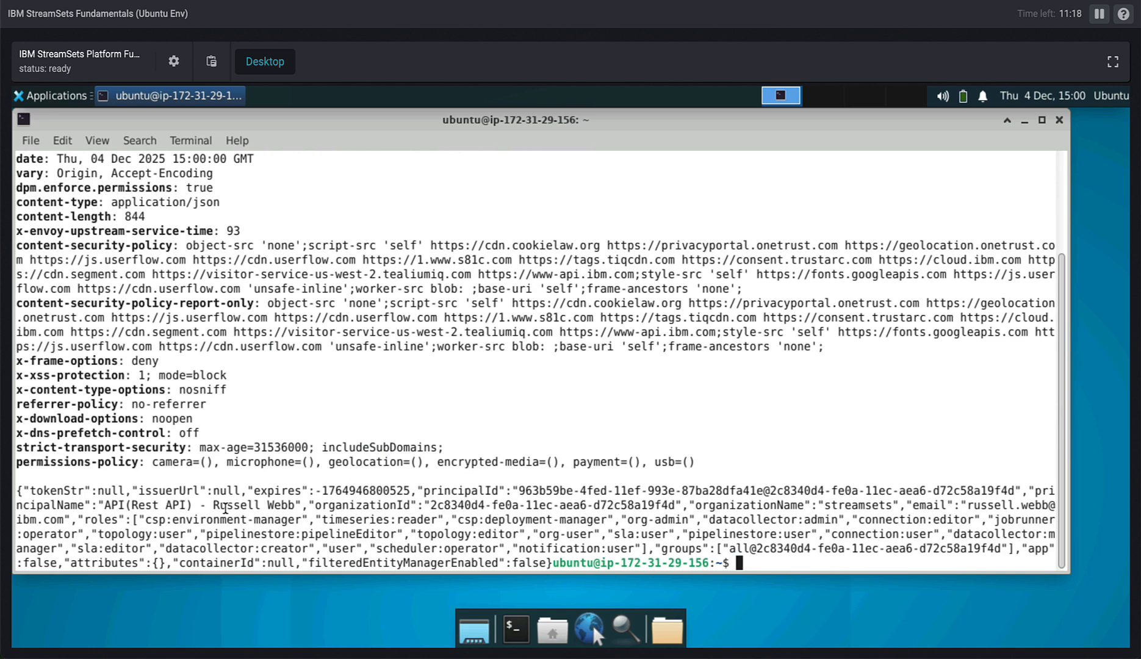
double_click(226, 506)
drag(225, 507, 278, 506)
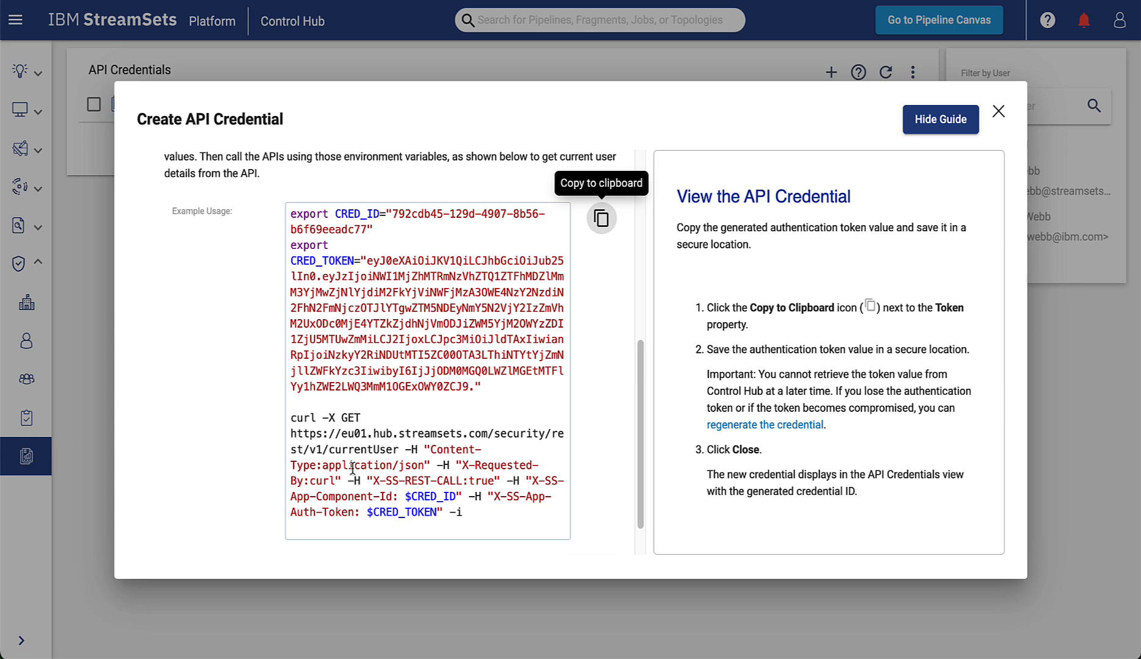
Examine the currentUser request URL in the credential's example usage script, and close the Create API Credential dialog.
drag(290, 433, 400, 449)
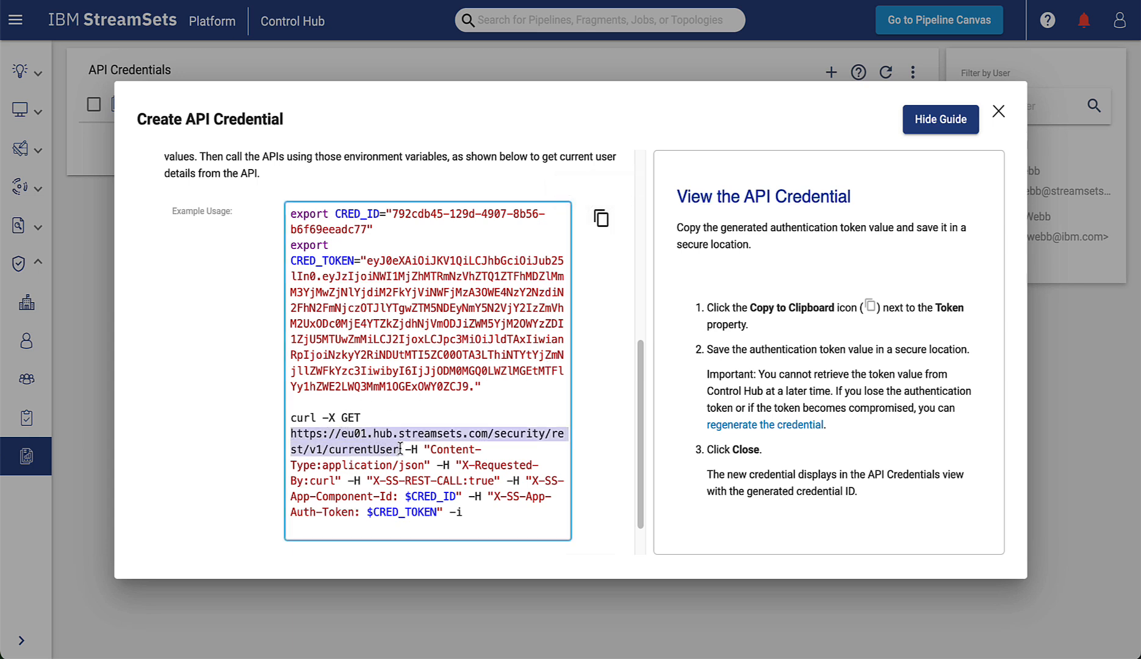
double_click(342, 451)
click(407, 417)
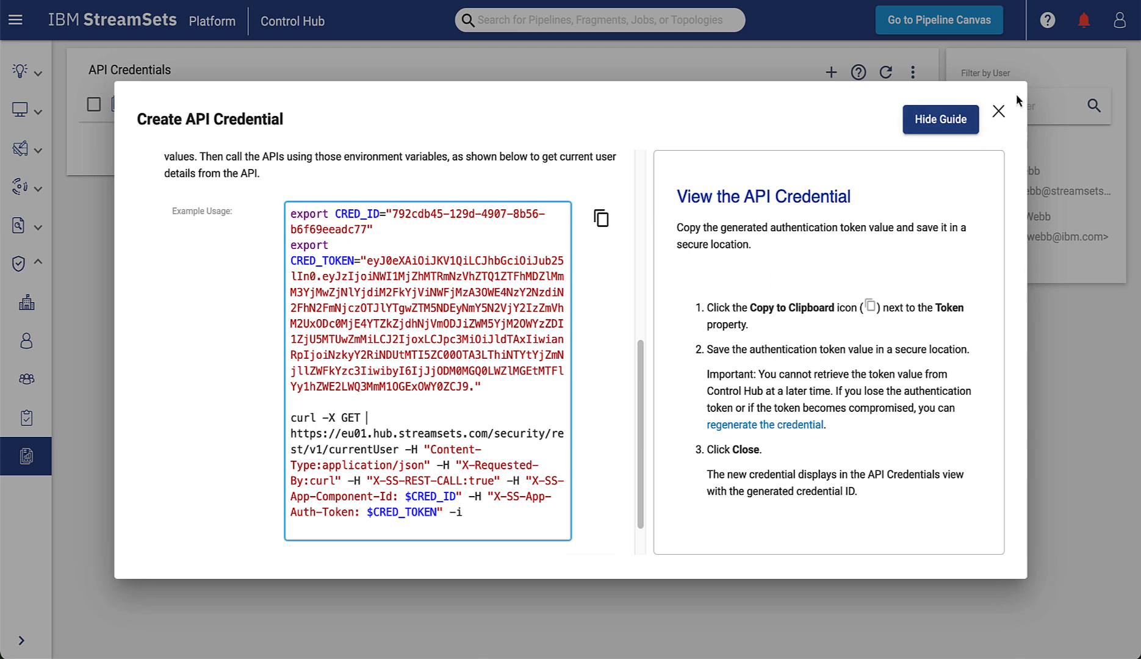
click(998, 111)
View the Control Hub alert notifications and close them again.
click(1084, 20)
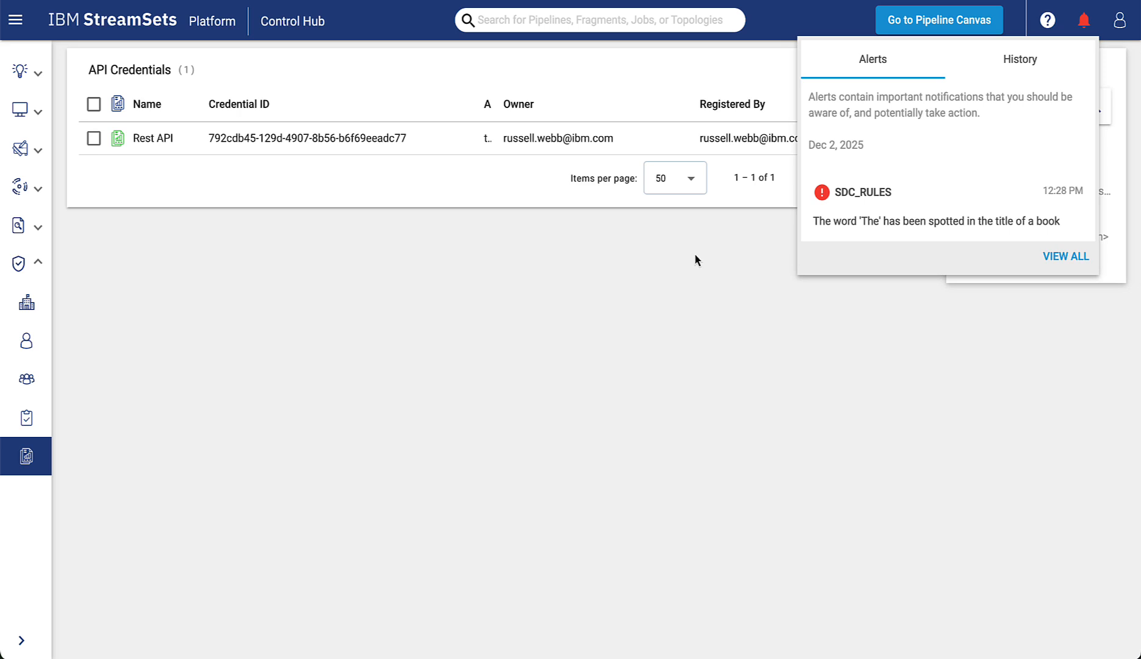
click(1043, 24)
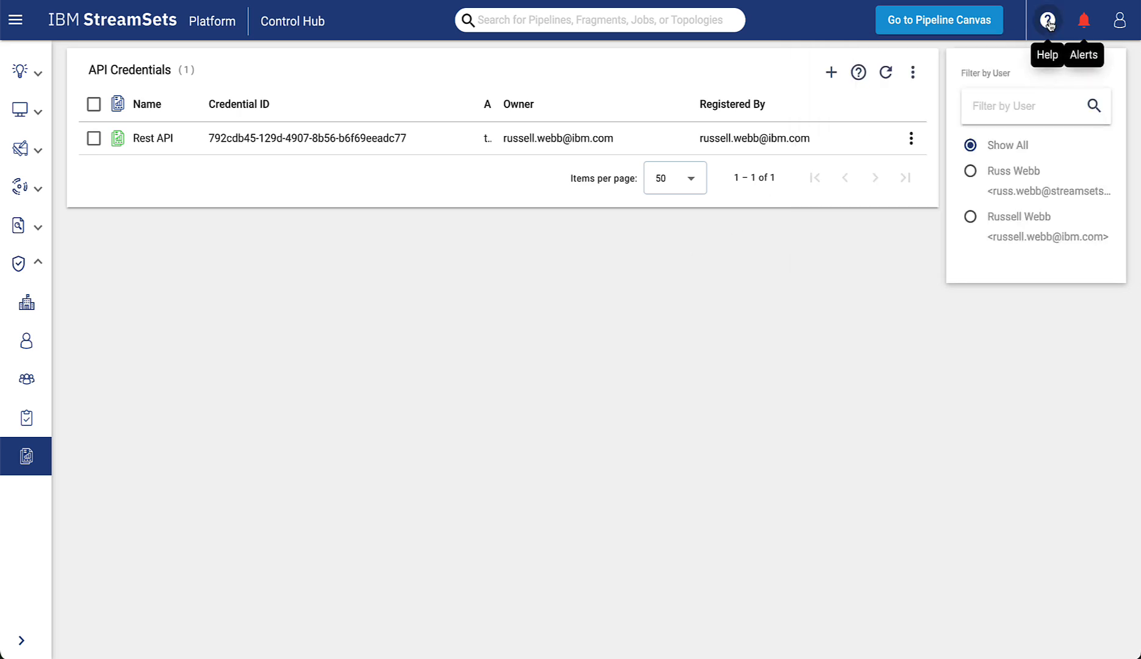
Send the Get all alerts request from the Alerts section of the RESTful API reference, highlight the response's label and close the response.
click(1048, 24)
click(1069, 93)
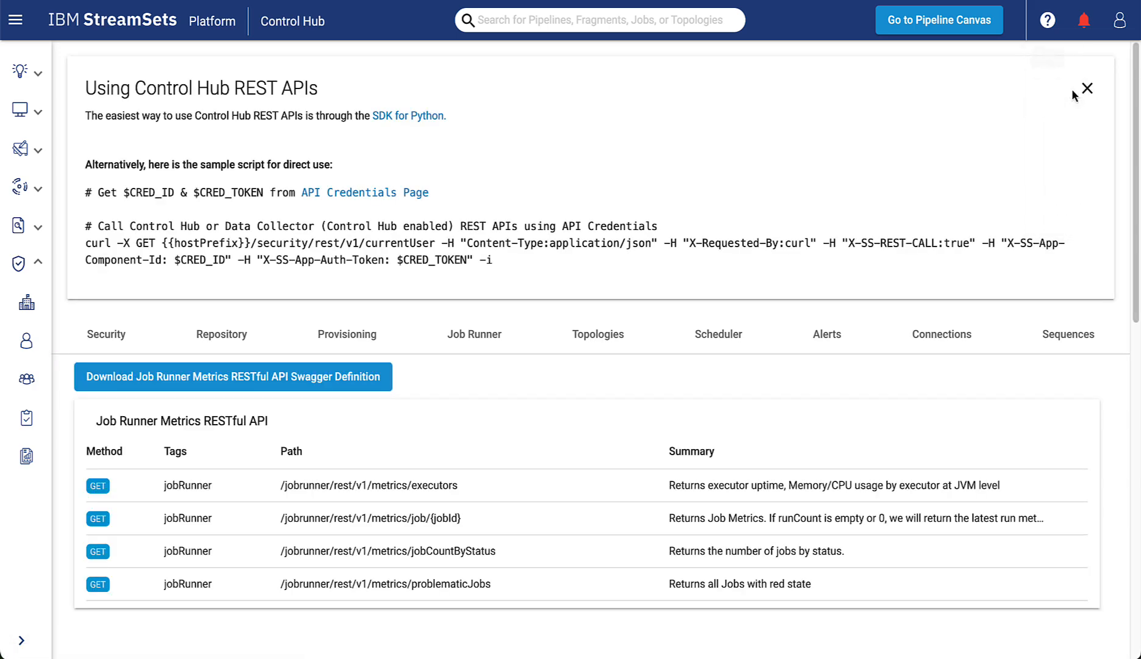
click(811, 338)
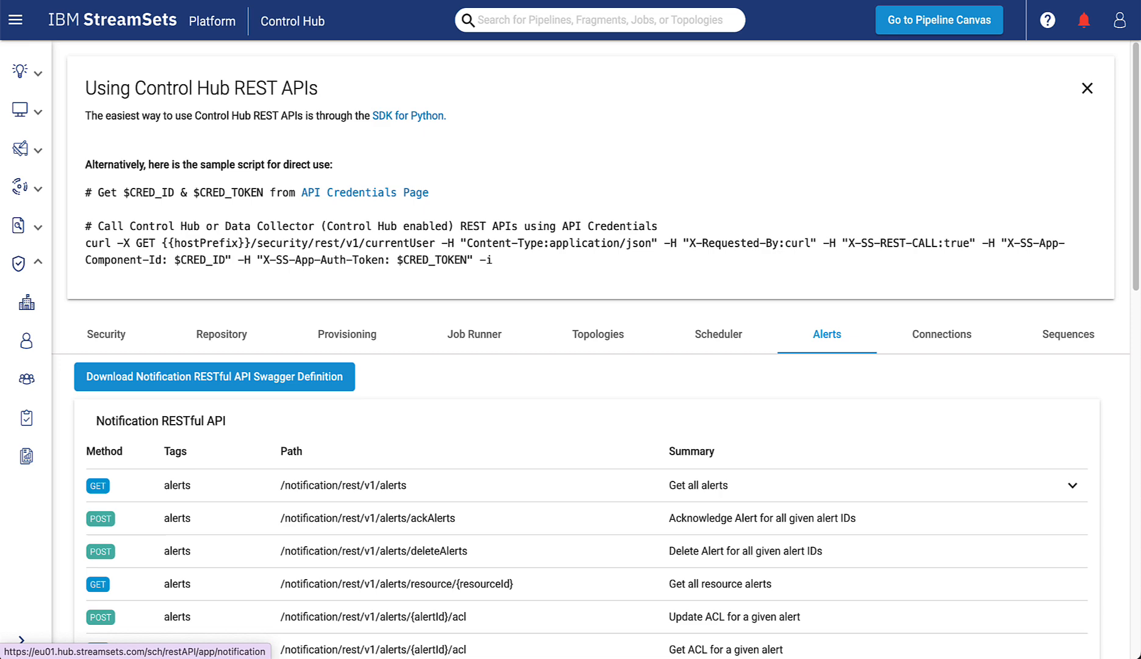
click(1072, 486)
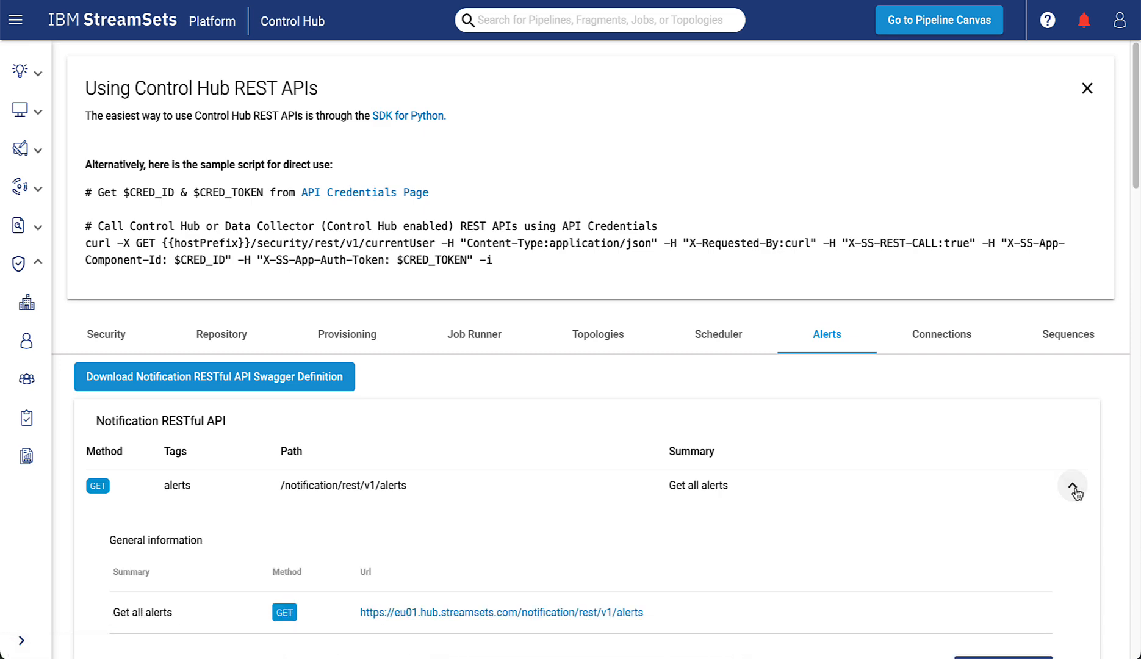
scroll(890, 547, down, 5)
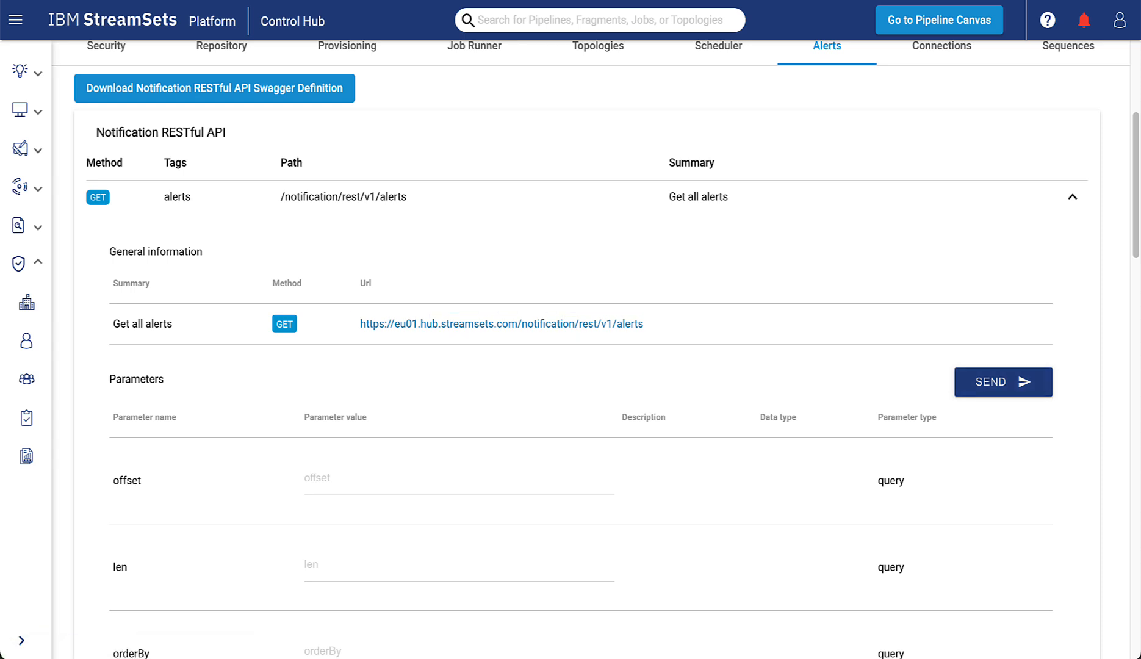
click(1004, 373)
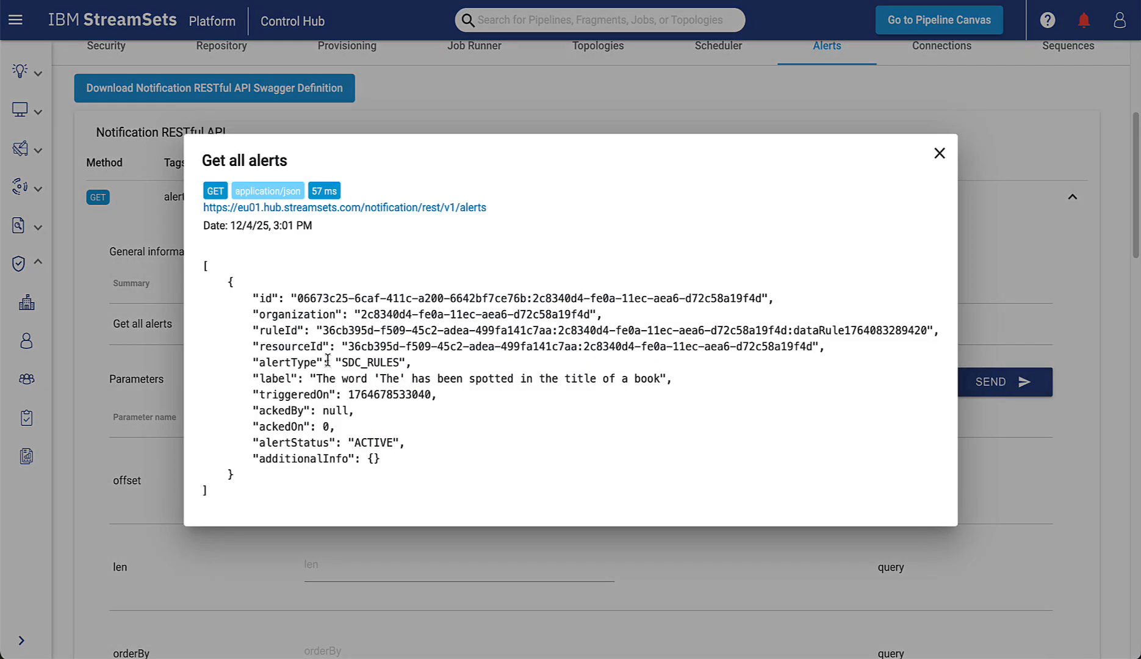
drag(316, 374, 669, 383)
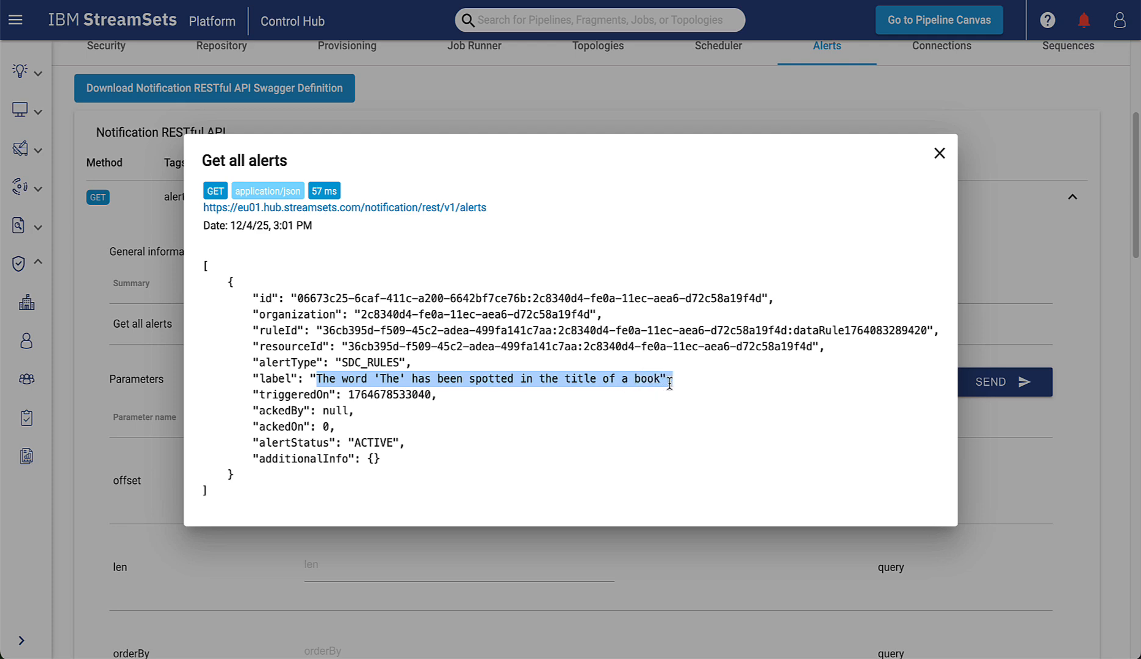
click(940, 155)
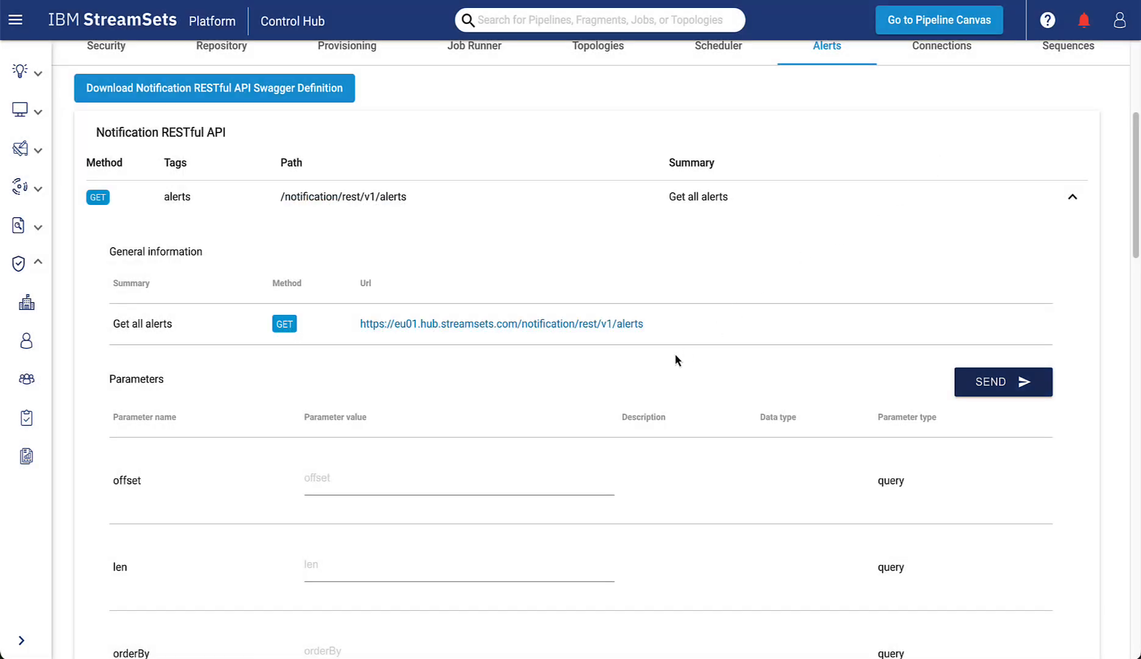
Copy the Get all alerts endpoint URL from its general information.
drag(662, 328, 355, 327)
right_click(430, 328)
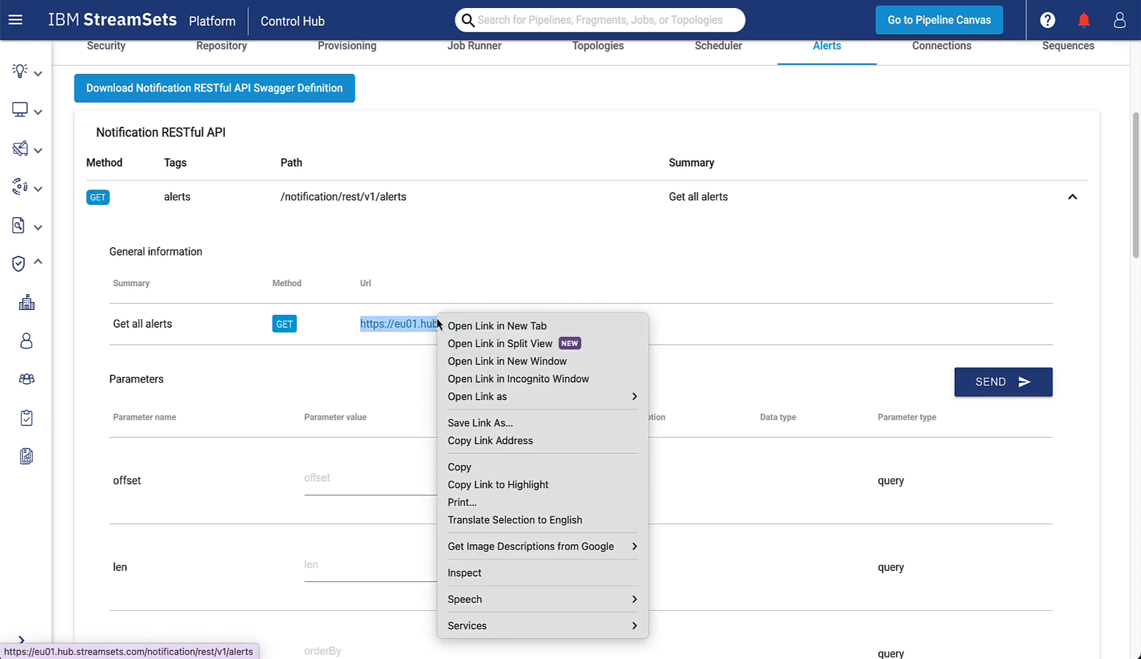
click(466, 472)
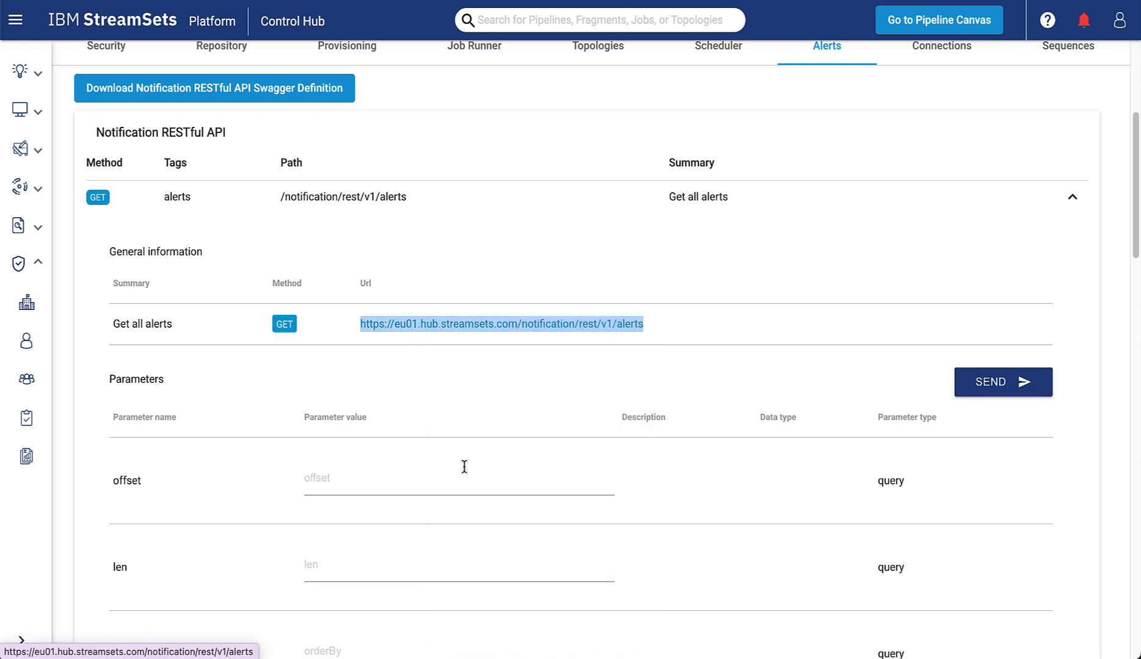
Return to the Ubuntu terminal and bring back the currentUser curl command on a fresh prompt.
key(ctrl+Tab)
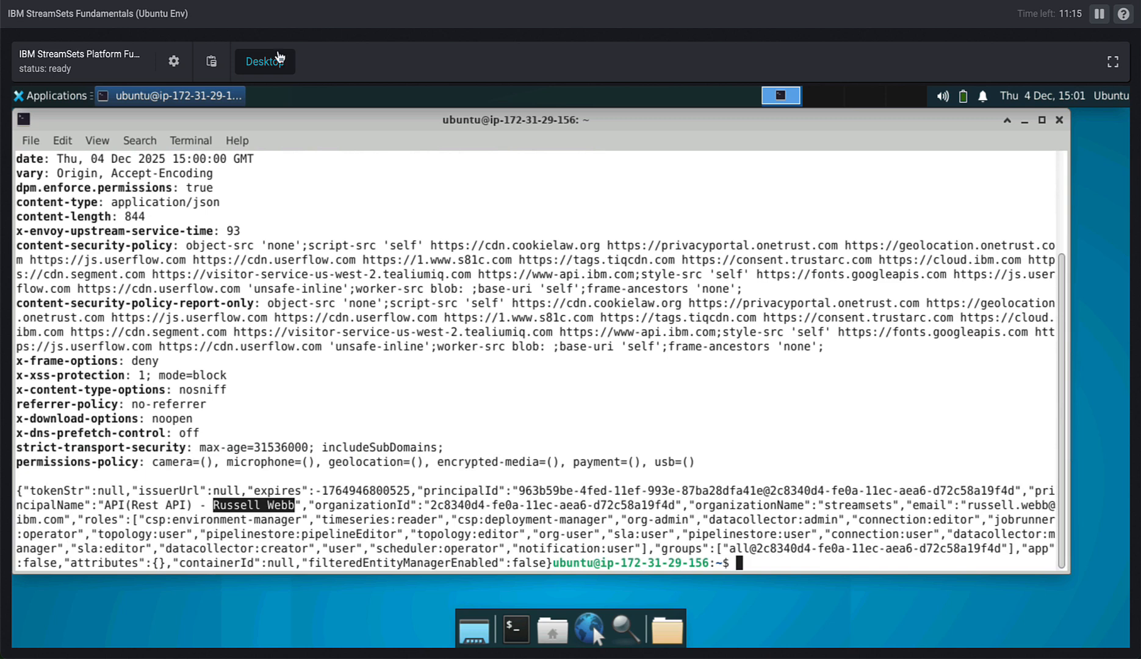
click(616, 417)
key(Return)
key(Return)
key(Return)
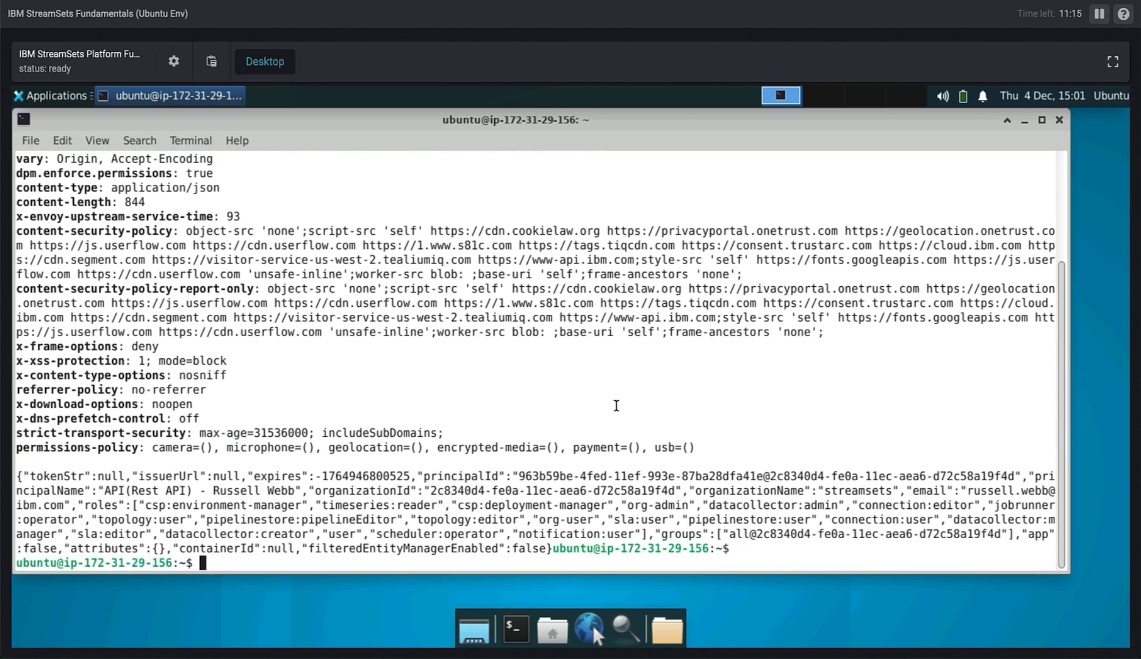
key(ctrl+shift+v)
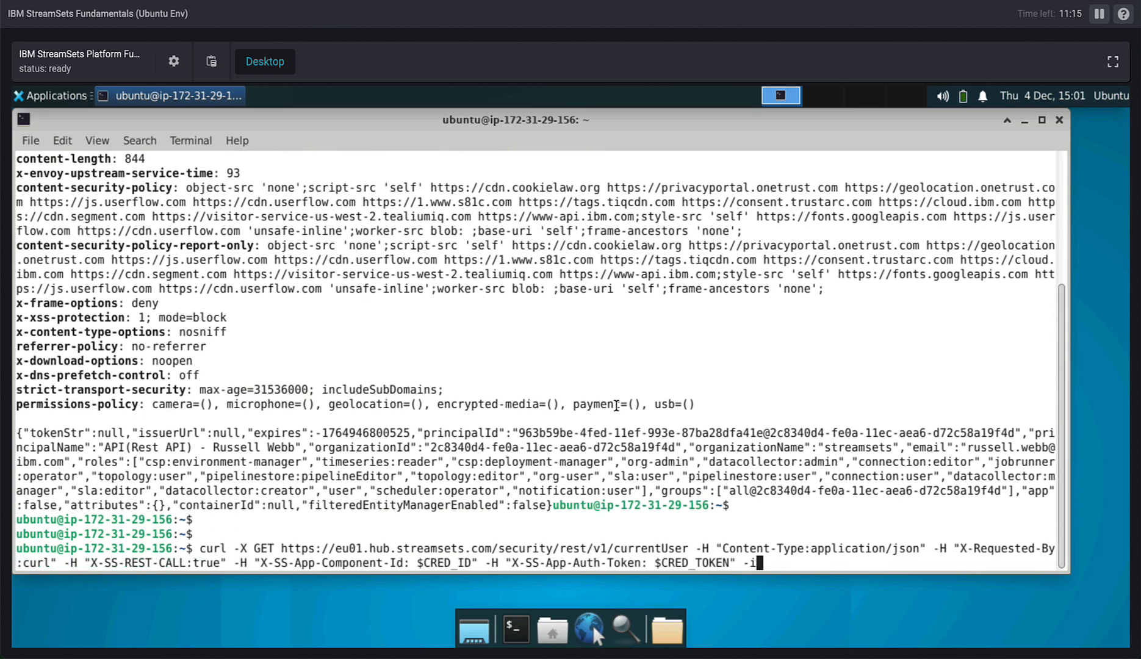
key(Left)
key(Left)
key(Left)
key(Left)
key(Left)
key(Left)
key(Left)
key(Left)
key(Left)
key(Left)
key(Left)
key(Left)
key(Left)
key(Left)
key(Left)
key(Left)
key(Left)
key(Left)
key(Left)
key(Left)
key(Left)
key(Left)
key(Left)
key(Left)
key(Left)
key(Left)
key(Left)
key(Left)
key(Left)
key(Left)
key(Left)
key(Left)
key(Left)
key(Left)
key(Left)
key(Left)
key(Left)
key(Left)
key(Left)
key(Left)
key(Right)
key(Right)
key(BackSpace)
key(BackSpace)
key(BackSpace)
key(BackSpace)
key(BackSpace)
key(BackSpace)
key(BackSpace)
key(BackSpace)
key(BackSpace)
key(BackSpace)
key(BackSpace)
key(BackSpace)
key(BackSpace)
key(BackSpace)
key(BackSpace)
key(BackSpace)
key(BackSpace)
key(BackSpace)
key(BackSpace)
key(BackSpace)
key(BackSpace)
key(BackSpace)
key(BackSpace)
key(BackSpace)
key(BackSpace)
key(BackSpace)
key(BackSpace)
key(BackSpace)
key(BackSpace)
key(BackSpace)
key(BackSpace)
key(BackSpace)
key(BackSpace)
key(BackSpace)
key(BackSpace)
key(BackSpace)
key(BackSpace)
key(BackSpace)
key(BackSpace)
key(BackSpace)
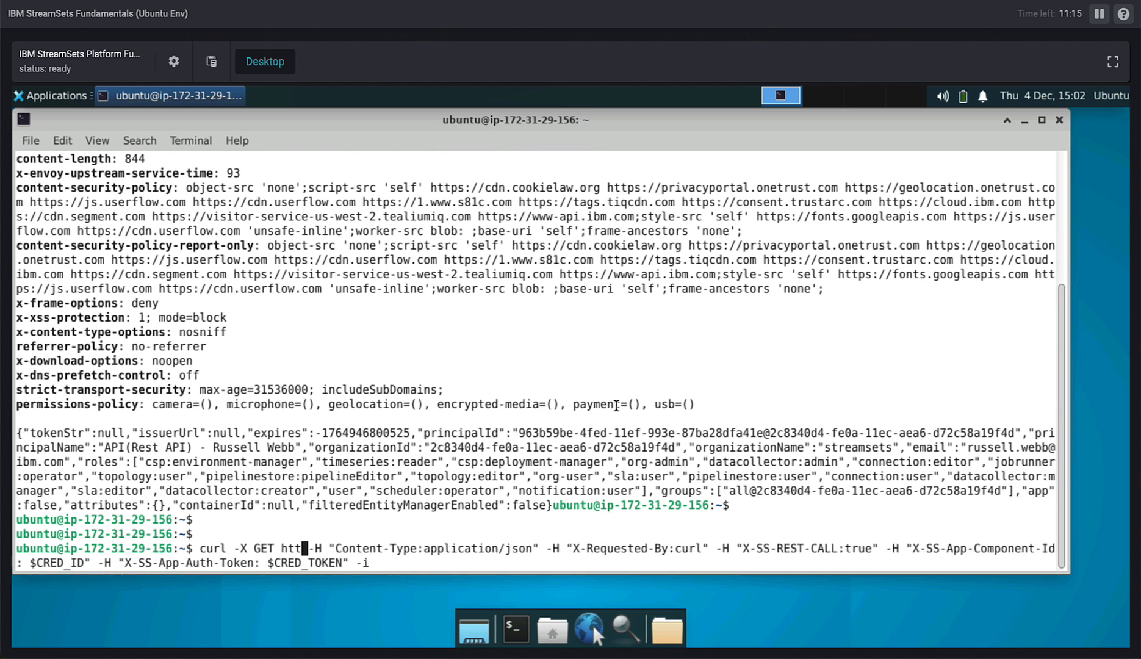
right_click(338, 530)
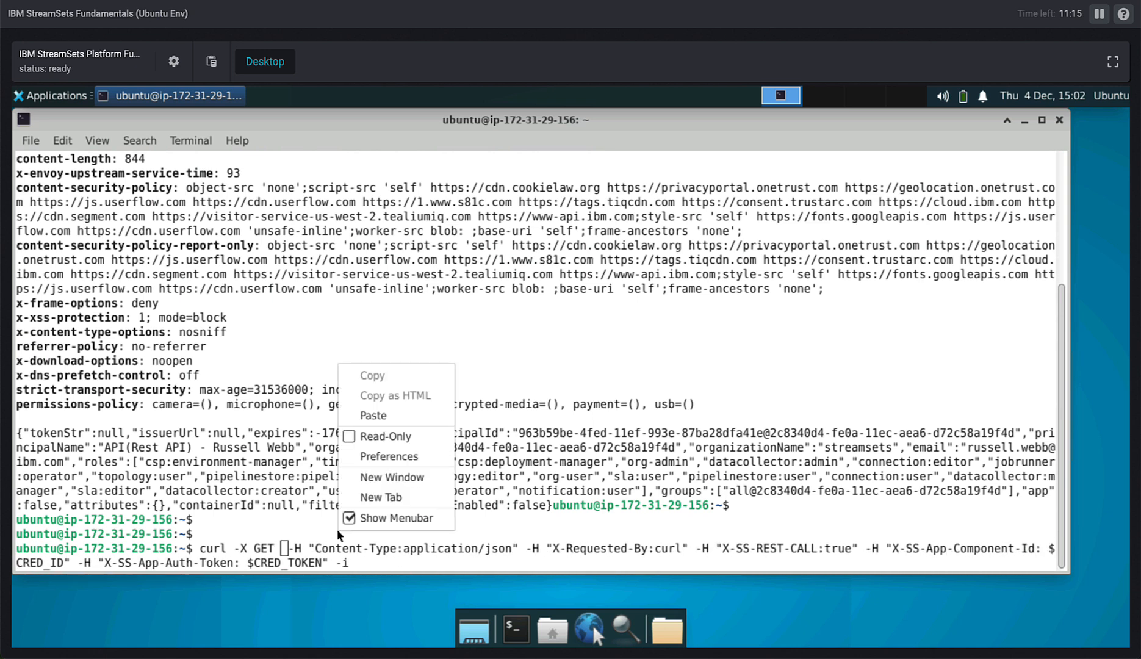
click(391, 415)
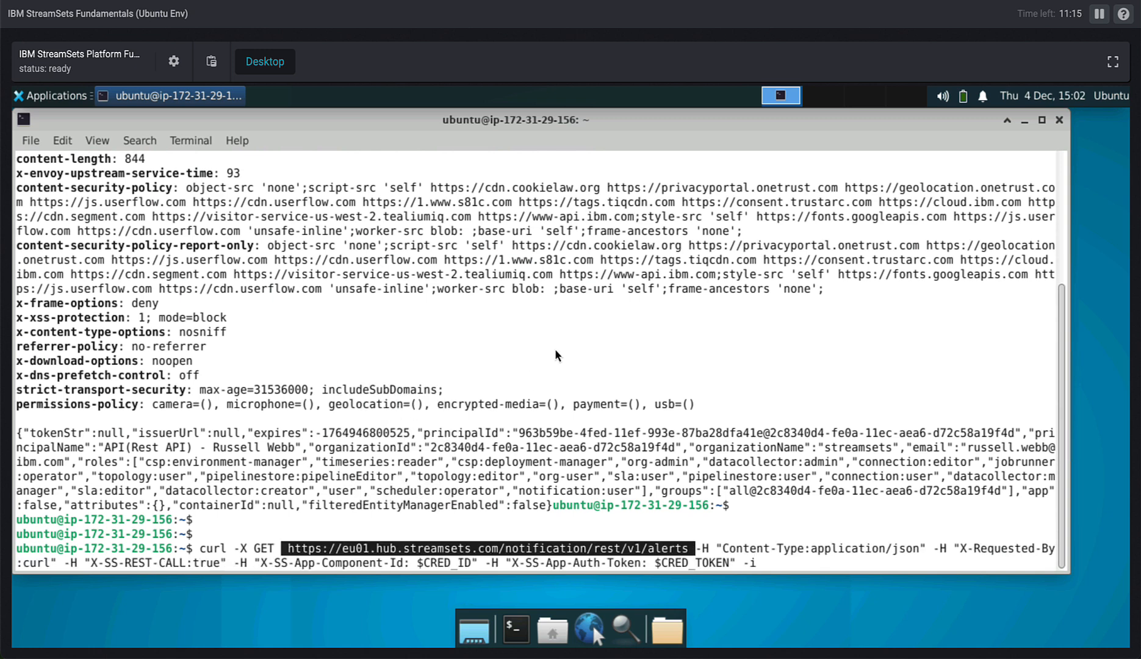
Run the curl request for all alerts and highlight the alert's label text in the response.
key(Return)
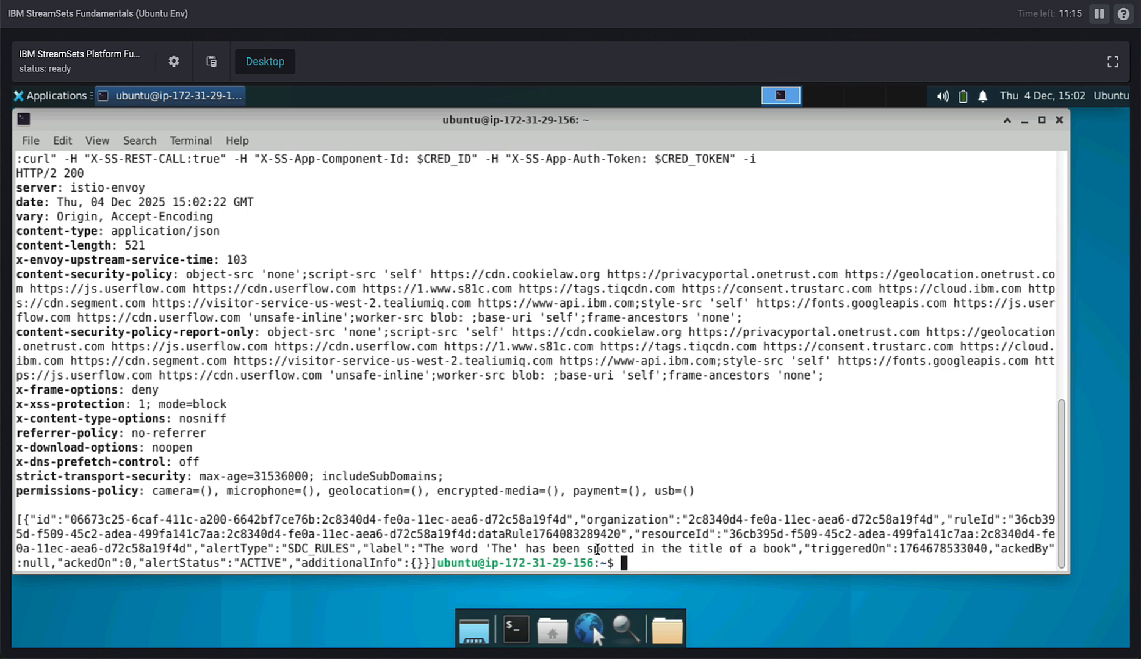
drag(423, 548, 796, 551)
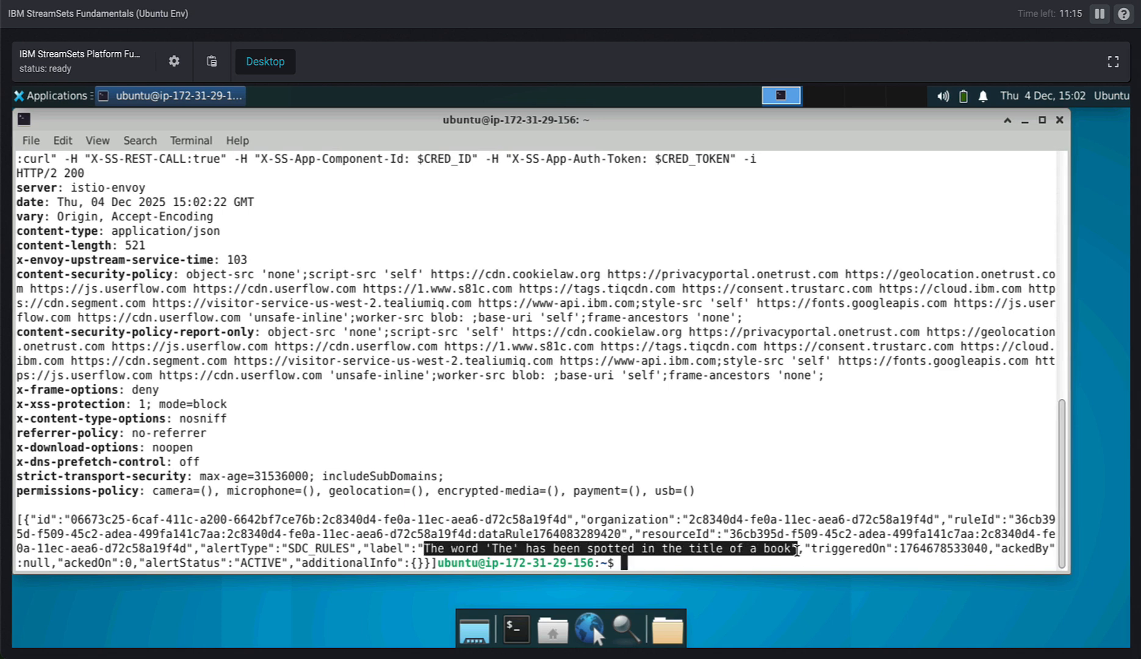